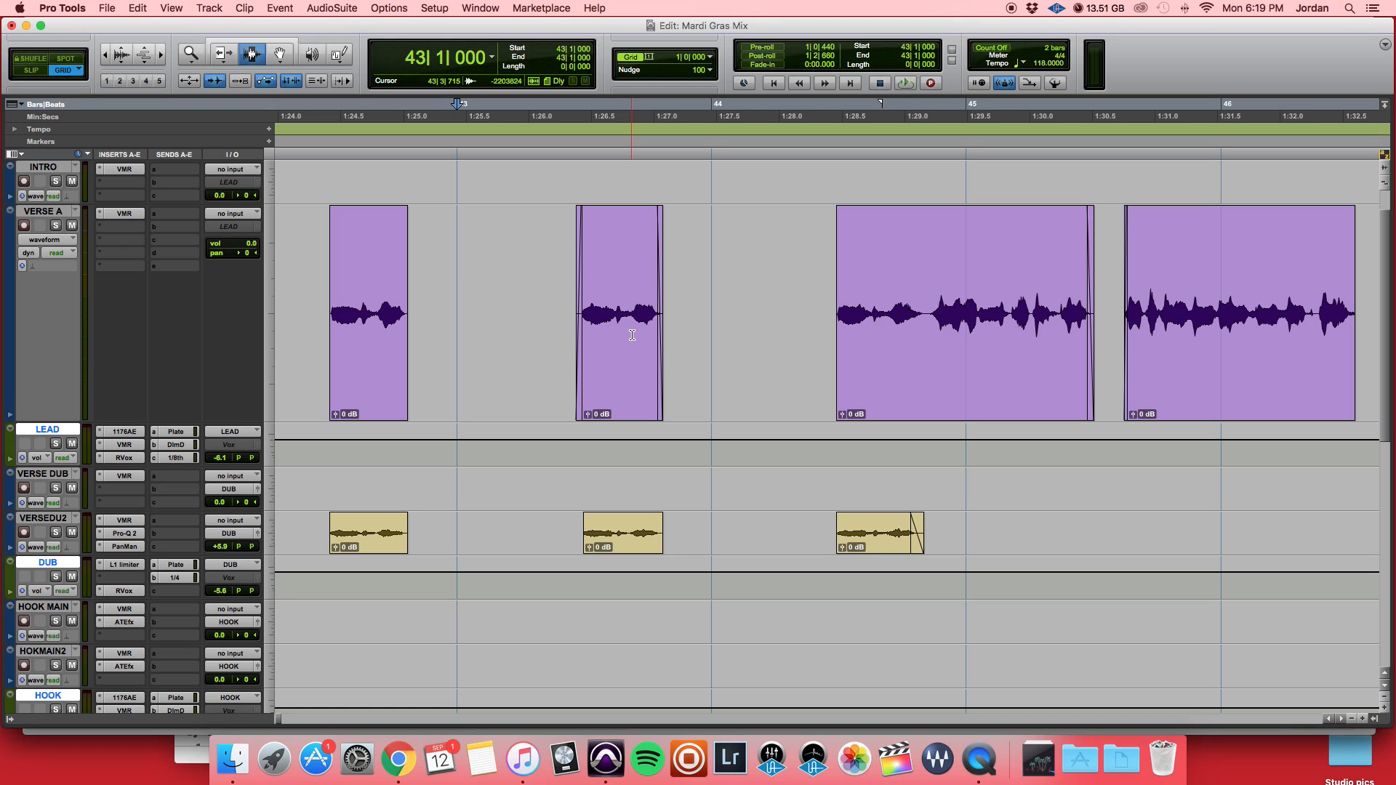
- Play back the verse vocals from bar 43 and stop after a few bars
{"action": "key", "text": "space"}
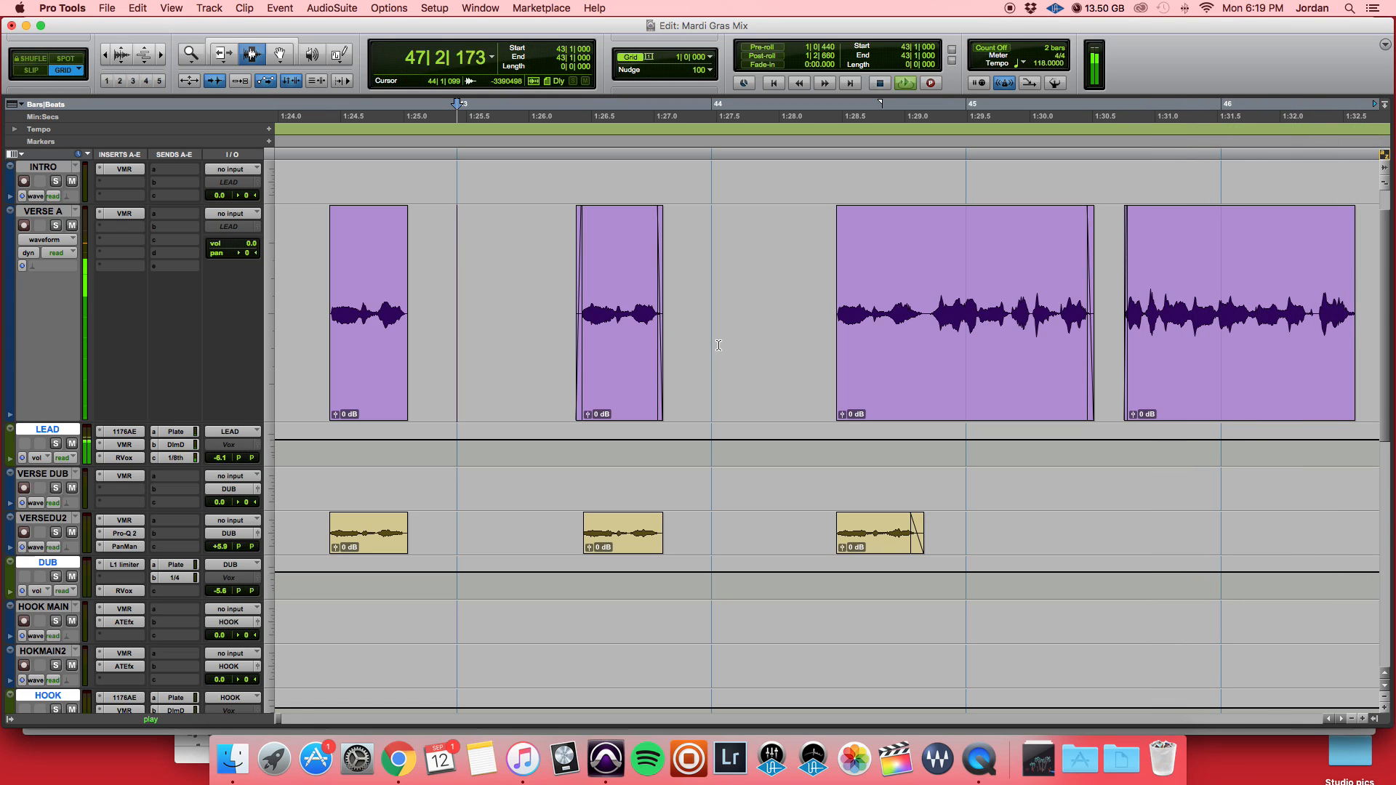
{"action": "key", "text": "space"}
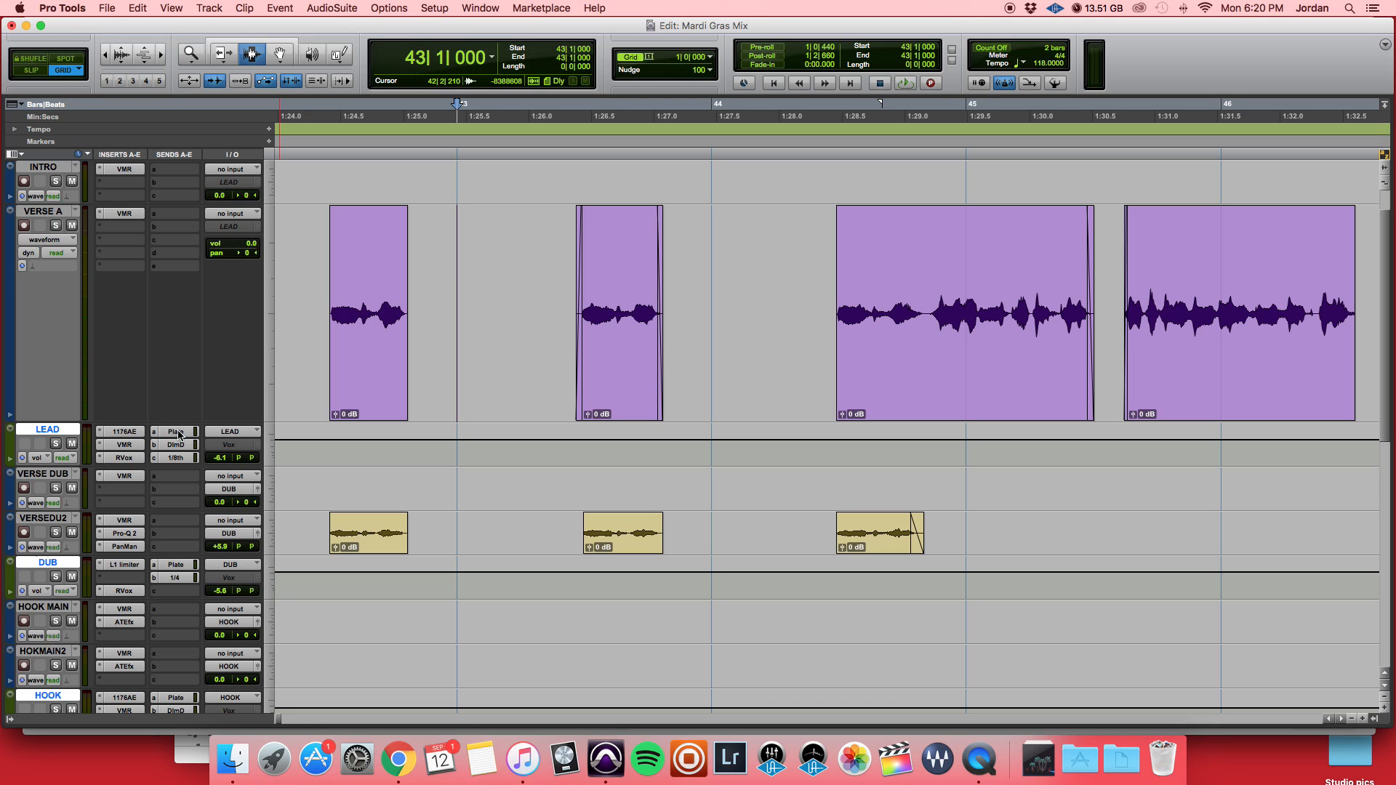
- Show the mixer, open the LEAD track's Plate send and the LX480 Complete reverb on the Plate return, keeping the send fader uncovered
{"action": "key", "text": "super+equal"}
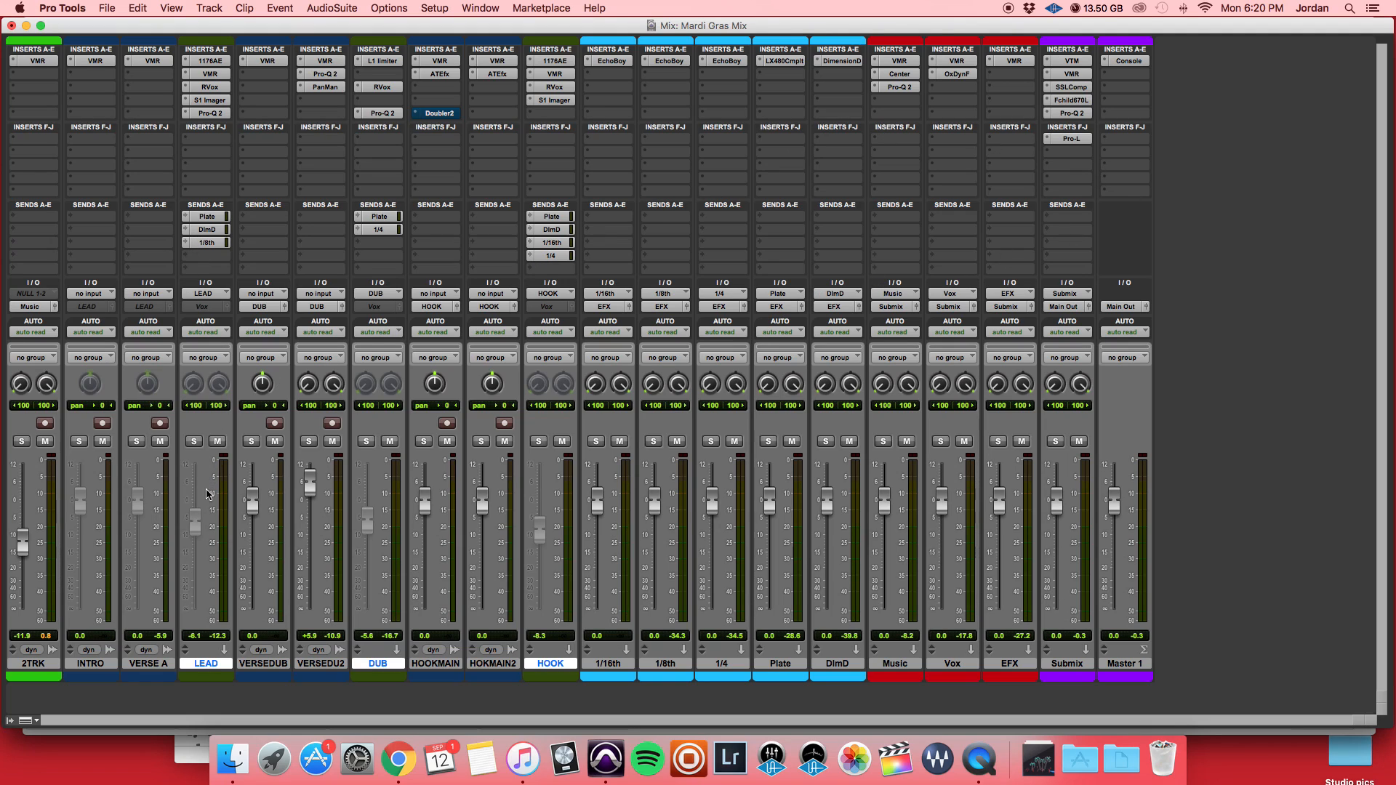
{"action": "left_click", "coordinate": [197, 664]}
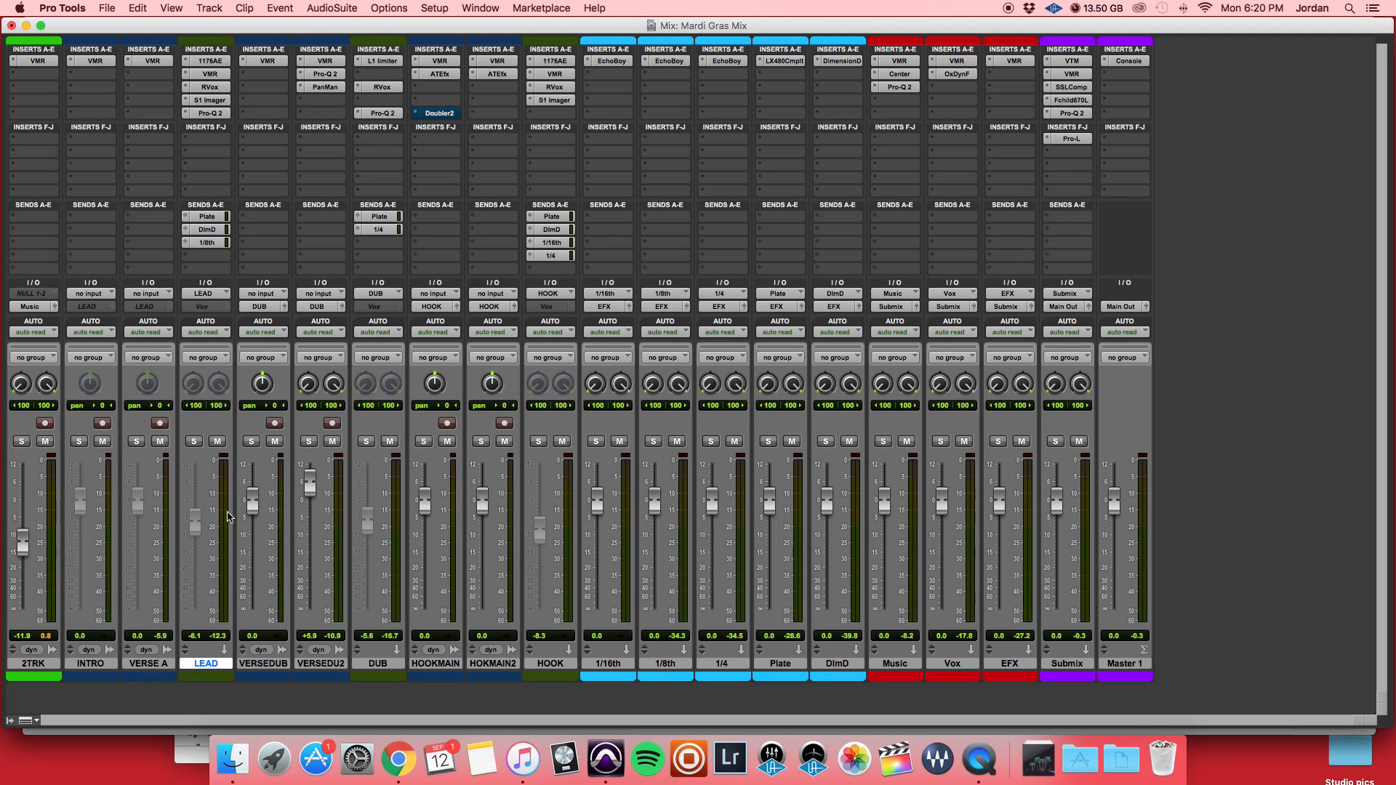
{"action": "left_click", "coordinate": [208, 217]}
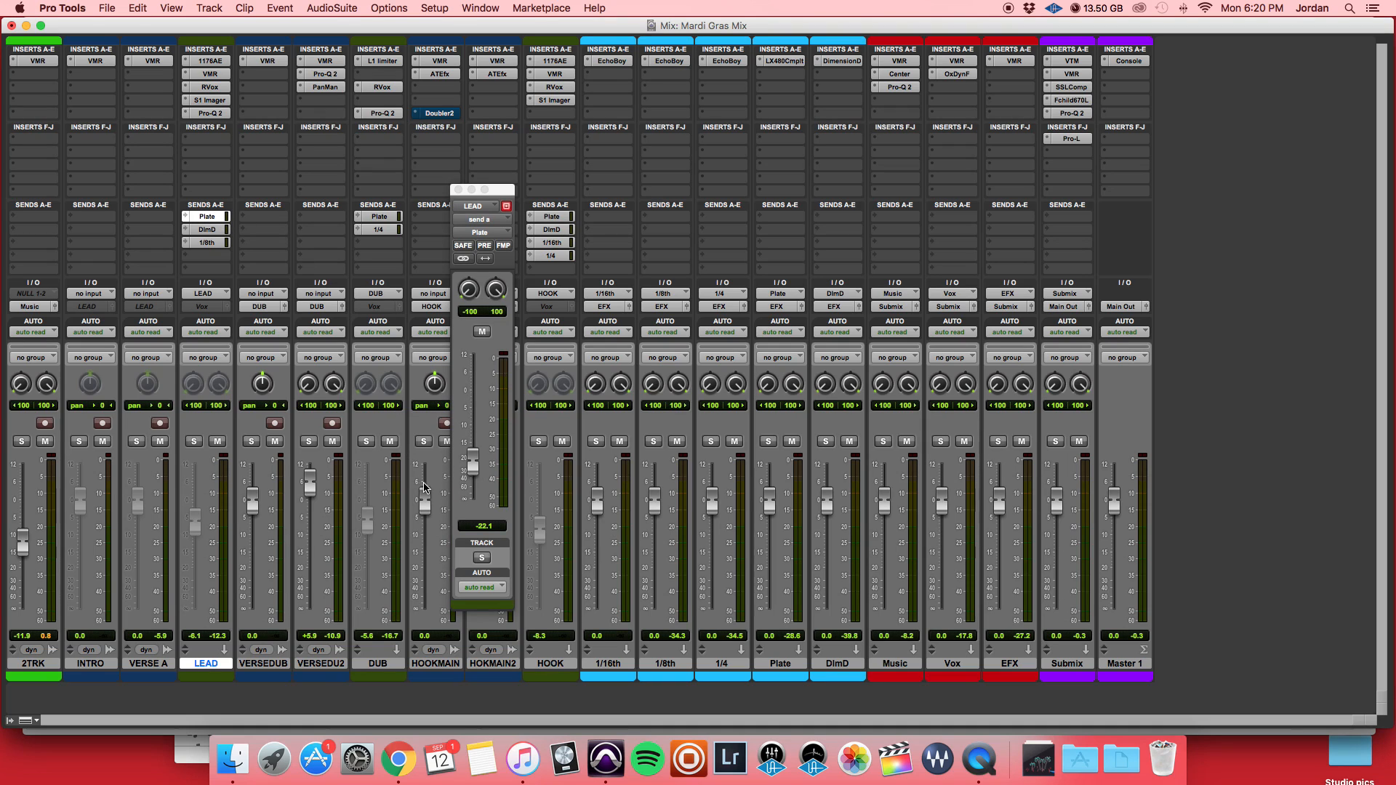
{"action": "left_click", "coordinate": [784, 62]}
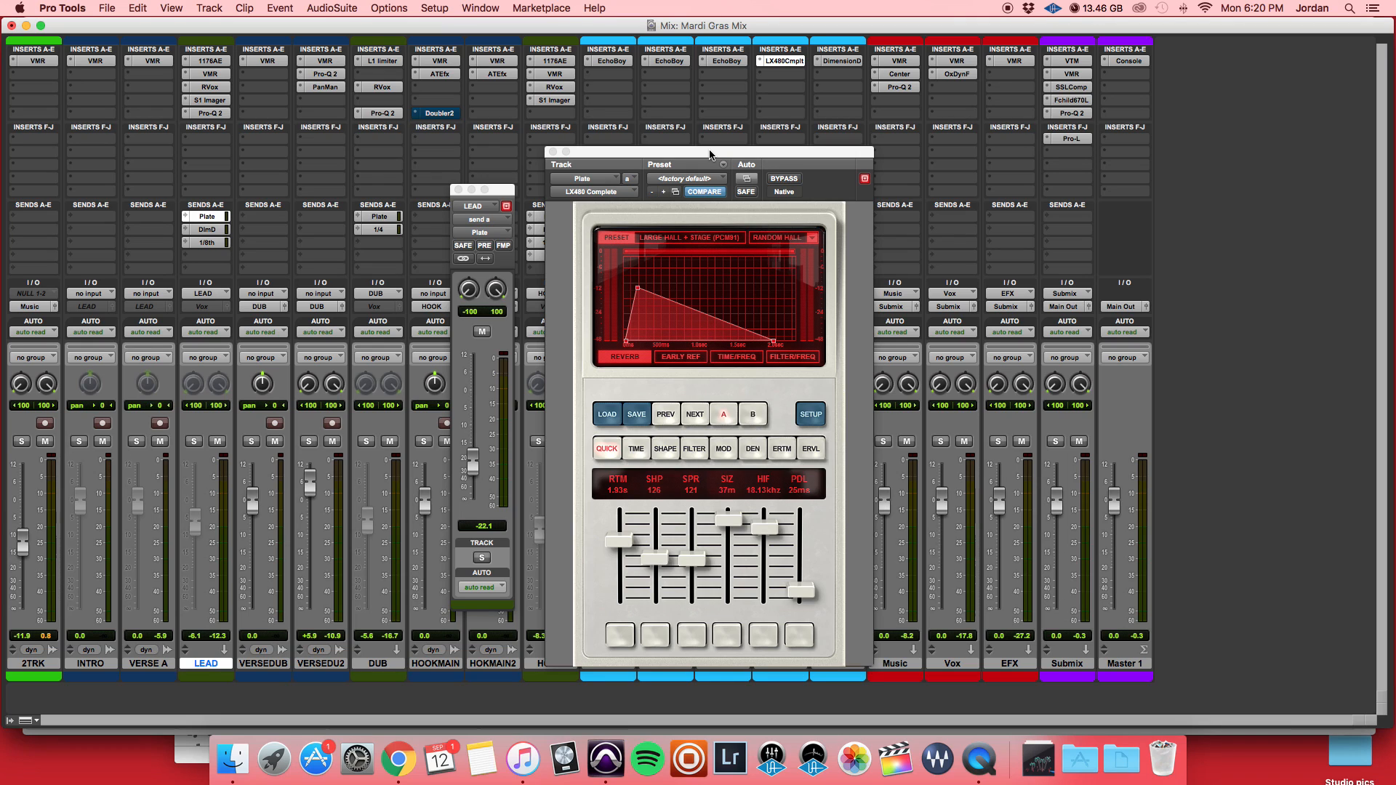
{"action": "left_click_drag", "start_coordinate": [710, 154], "coordinate": [891, 123]}
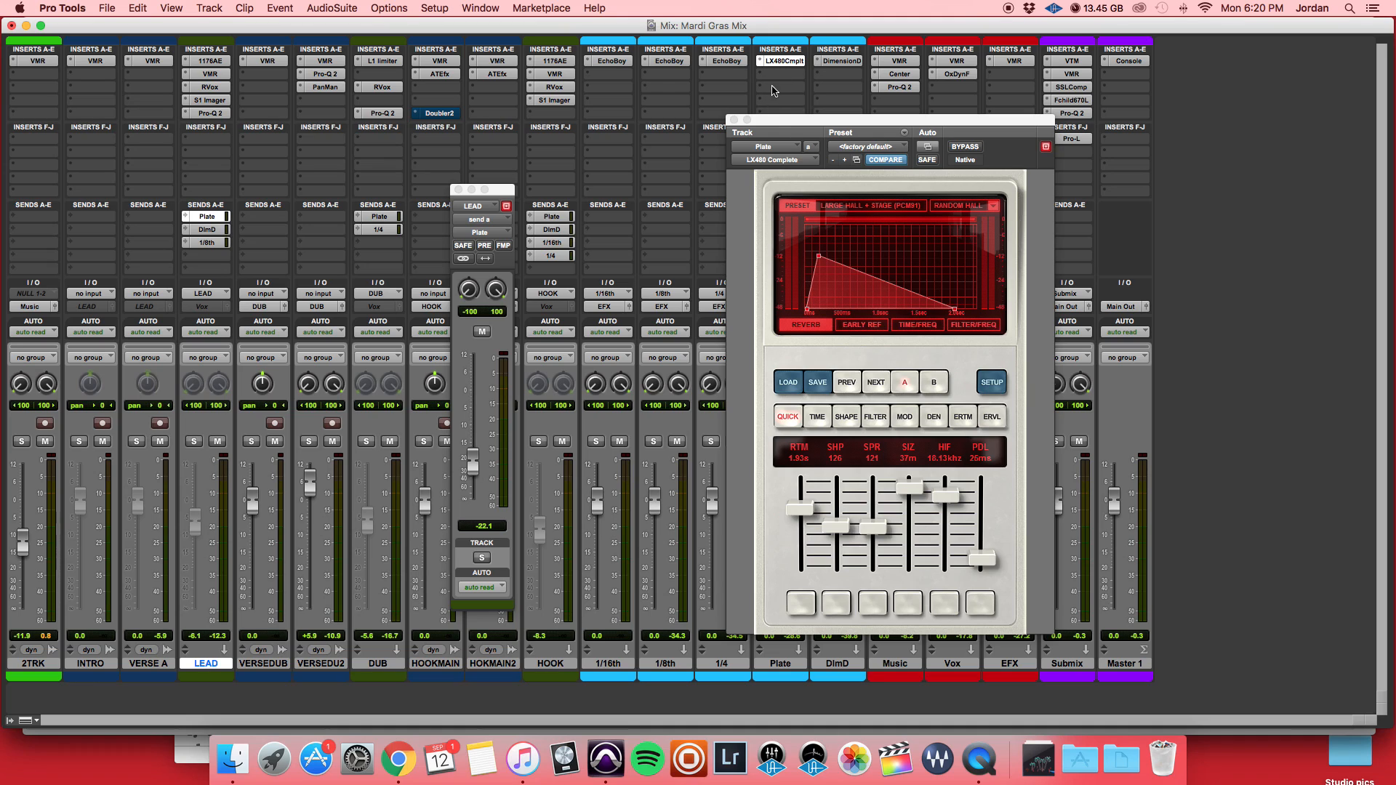
{"action": "left_click_drag", "start_coordinate": [802, 124], "coordinate": [766, 108]}
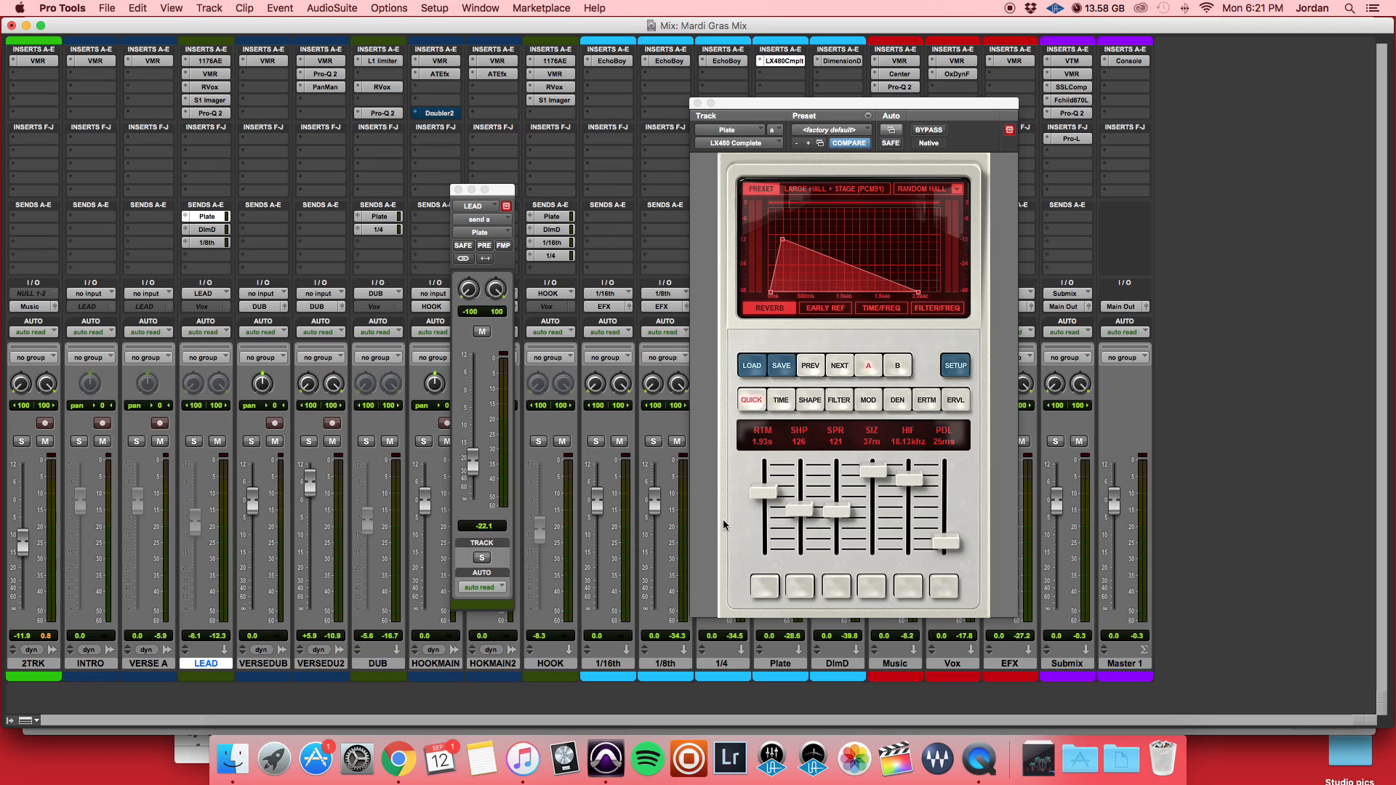
- Mute LEAD's DimD and 1/8th sends and, during playback, raise its Plate send from fully down to about -21.4 dB
{"action": "left_click_drag", "start_coordinate": [474, 462], "coordinate": [473, 502]}
{"action": "left_click", "coordinate": [207, 241], "text": "super"}
{"action": "left_click", "coordinate": [206, 228], "text": "super"}
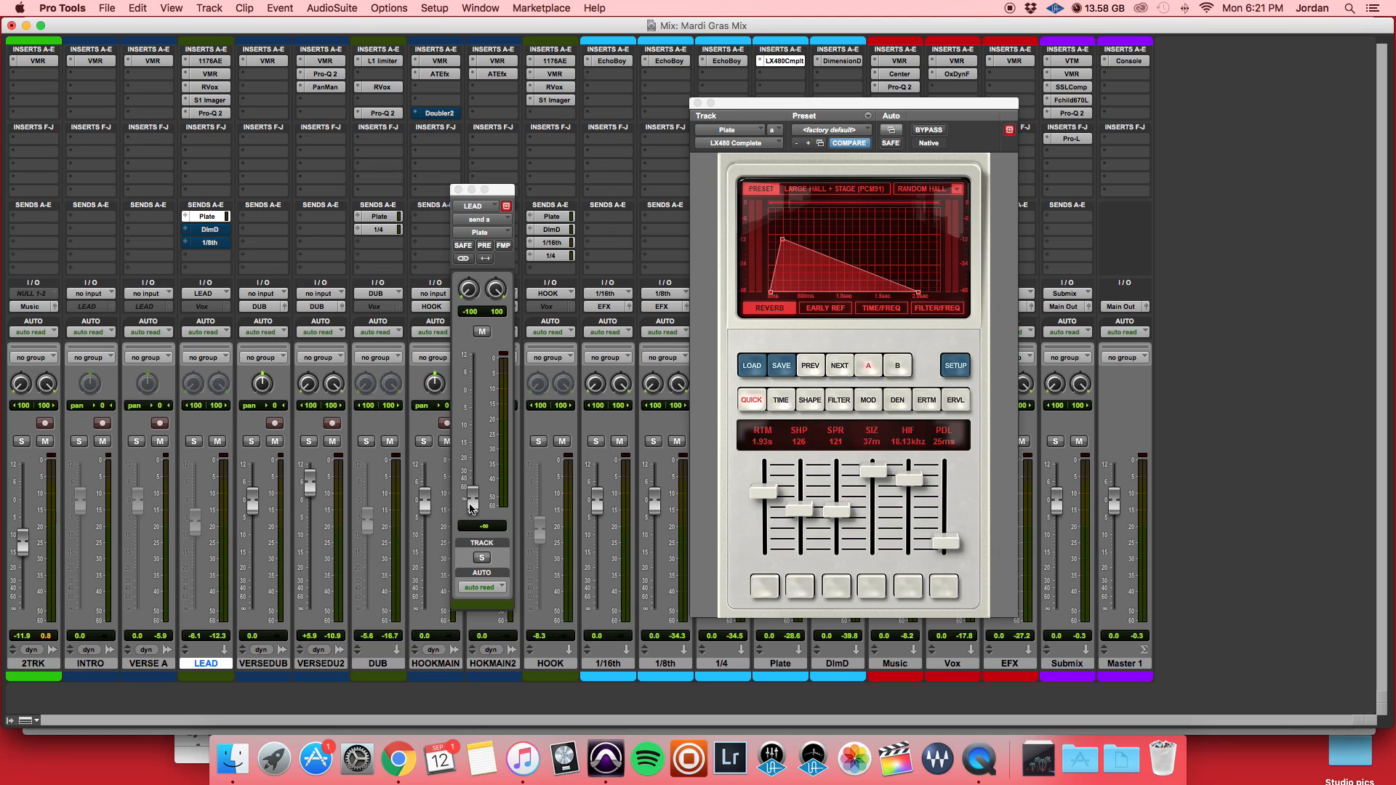
{"action": "key", "text": "space"}
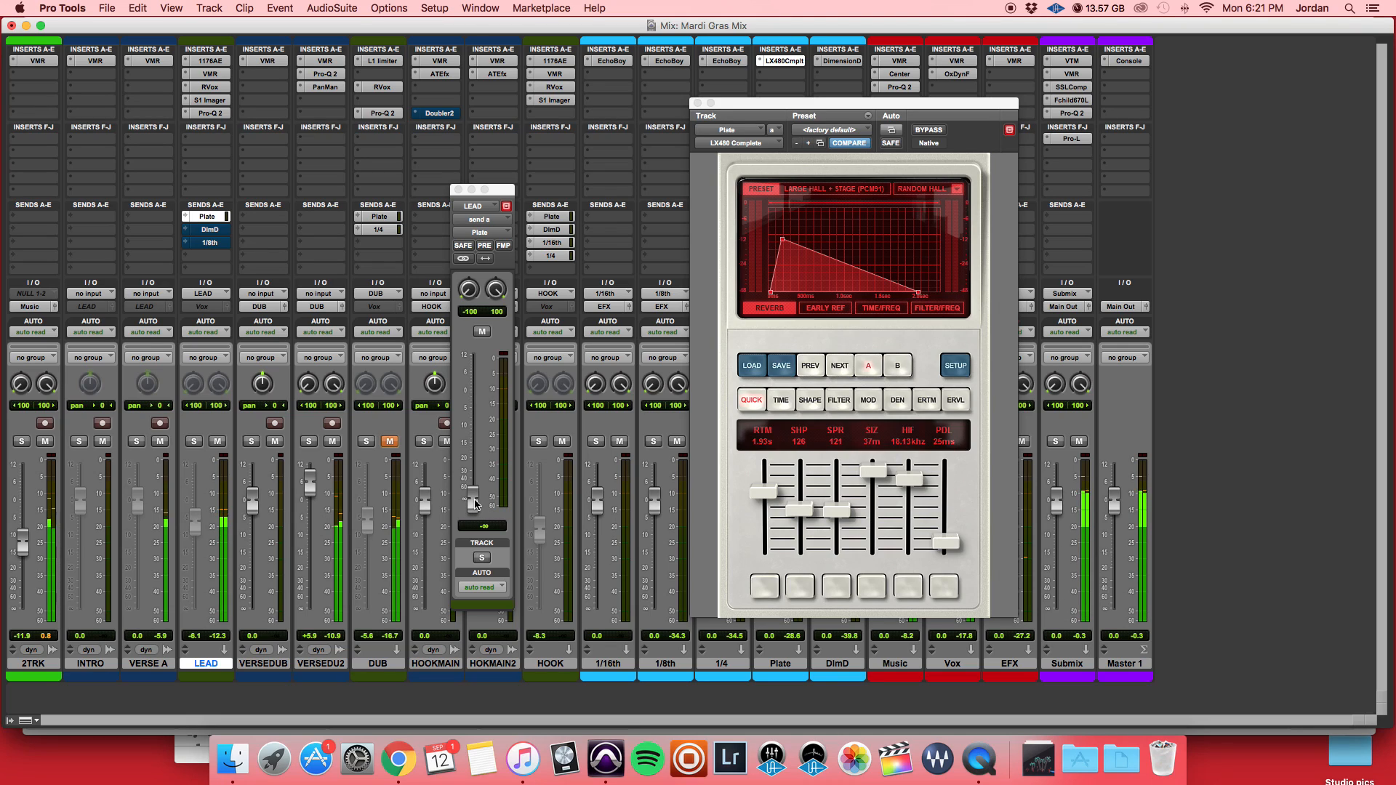
{"action": "left_click_drag", "start_coordinate": [477, 503], "coordinate": [470, 462]}
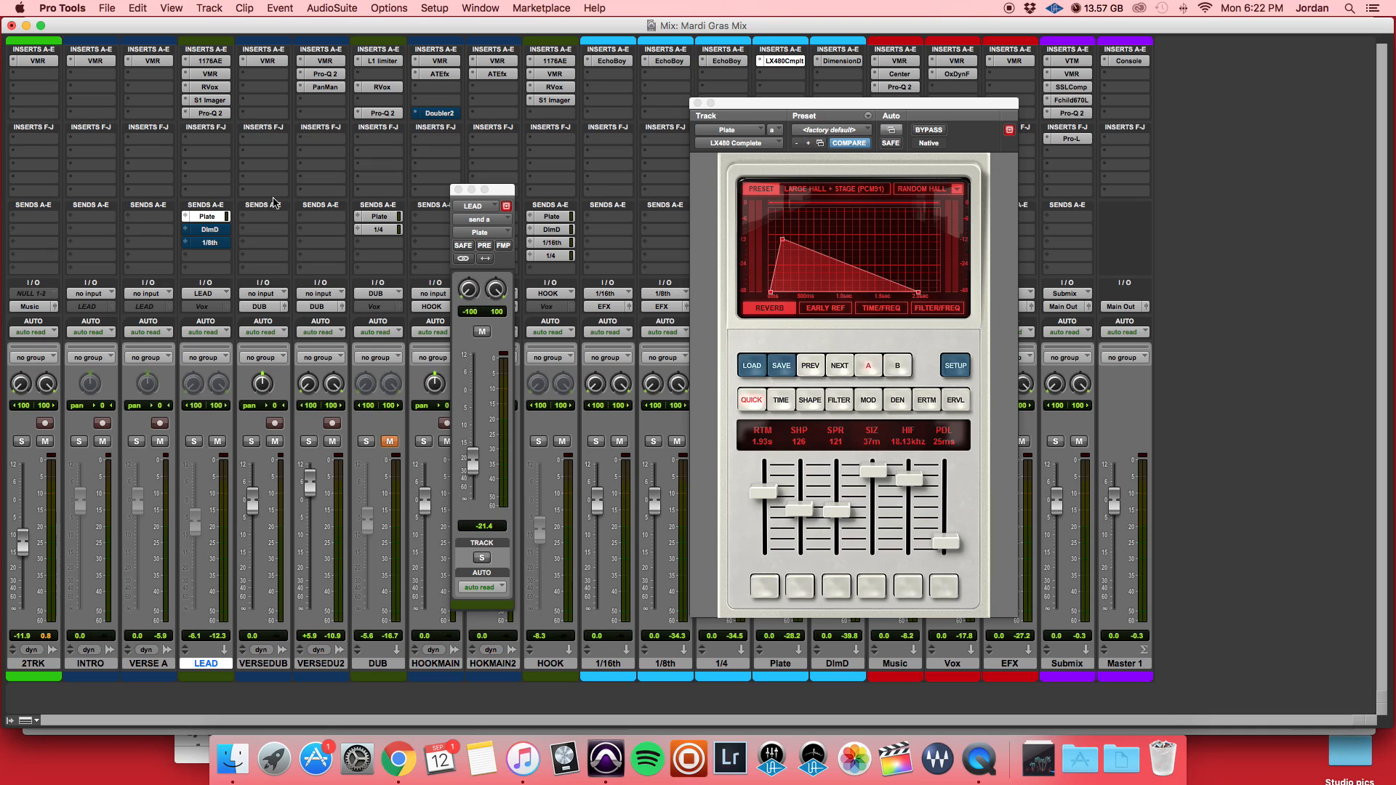
- Unmute LEAD's DimD send and audition its level with the Dimension D plug-in open, leaving the send at -23.2 dB
{"action": "left_click", "coordinate": [214, 230]}
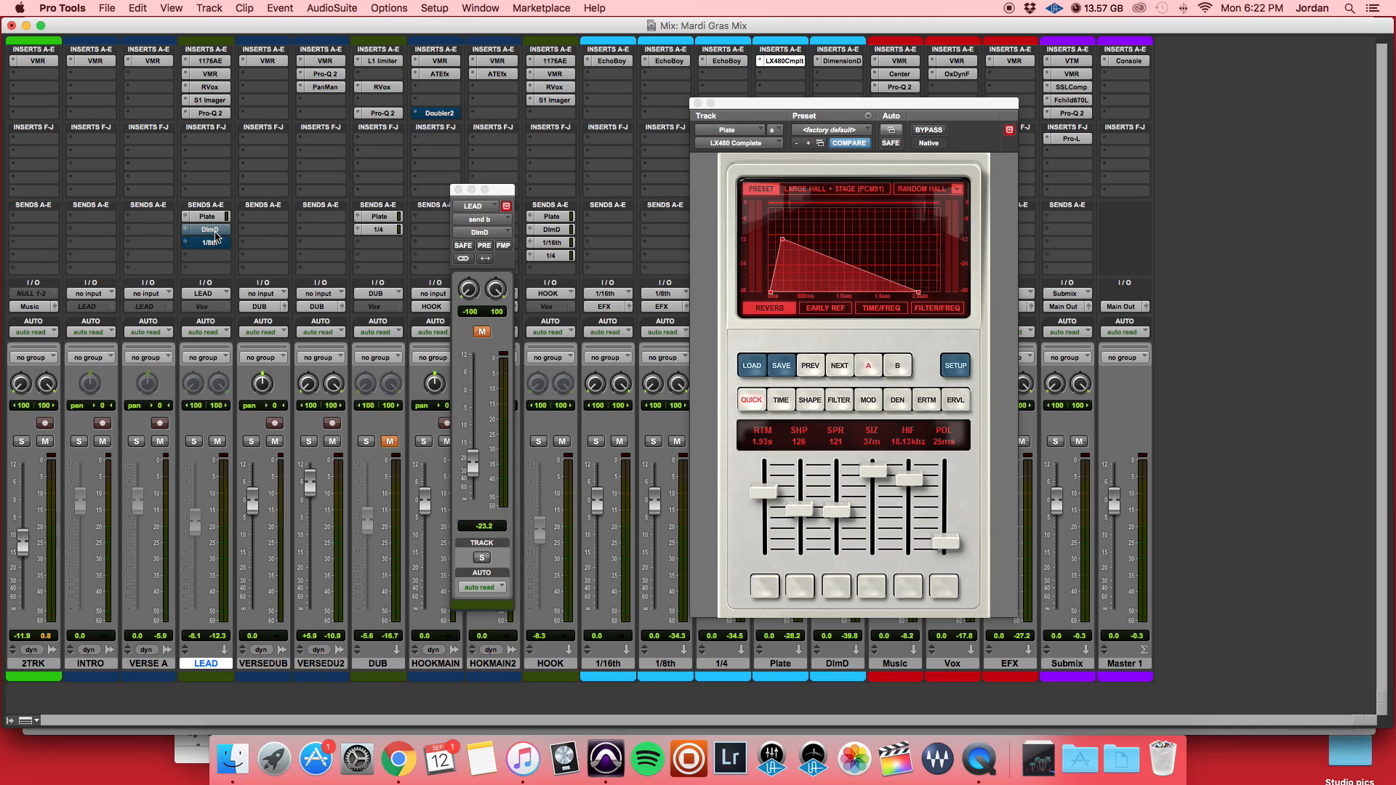
{"action": "left_click", "coordinate": [482, 333]}
{"action": "left_click", "coordinate": [840, 61]}
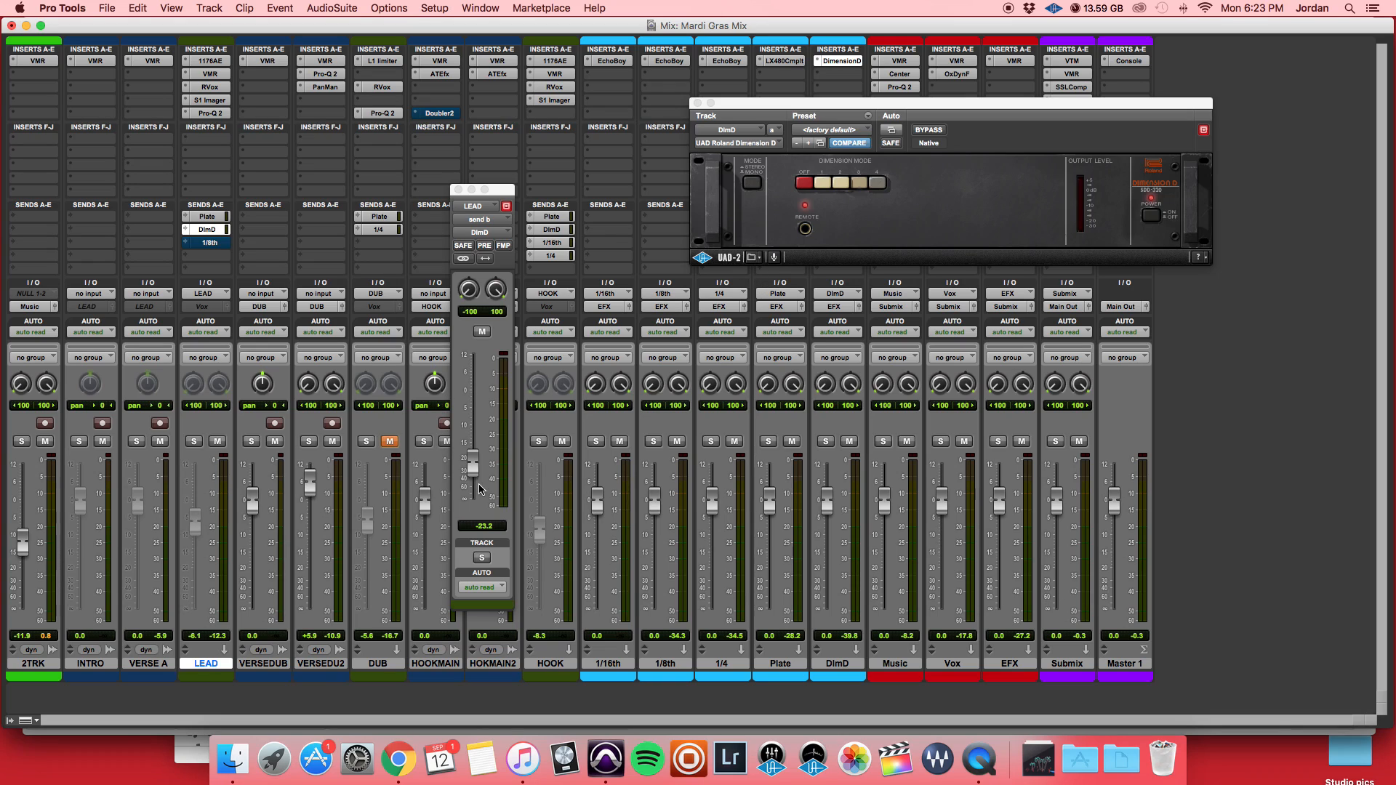
{"action": "left_click_drag", "start_coordinate": [474, 468], "coordinate": [476, 470]}
{"action": "mouse_move", "coordinate": [478, 477]}
{"action": "left_mouse_down"}
{"action": "mouse_move", "coordinate": [477, 378]}
{"action": "mouse_move", "coordinate": [473, 472]}
{"action": "left_mouse_up"}
{"action": "left_click", "coordinate": [698, 103]}
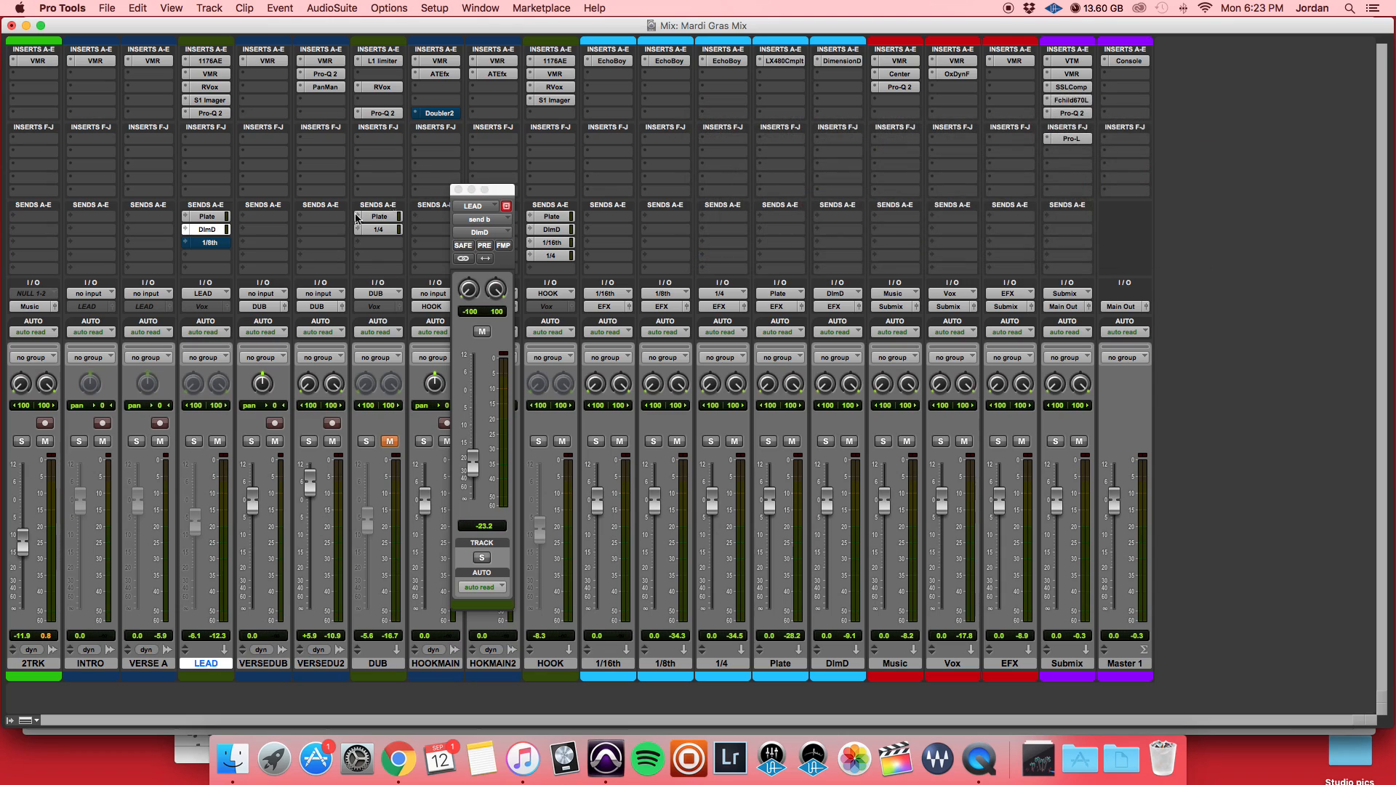
- Unmute LEAD's 1/8th send and review the EchoBoy delay settings on the 1/8th return
{"action": "left_click", "coordinate": [212, 243], "text": "super"}
{"action": "left_click", "coordinate": [668, 61]}
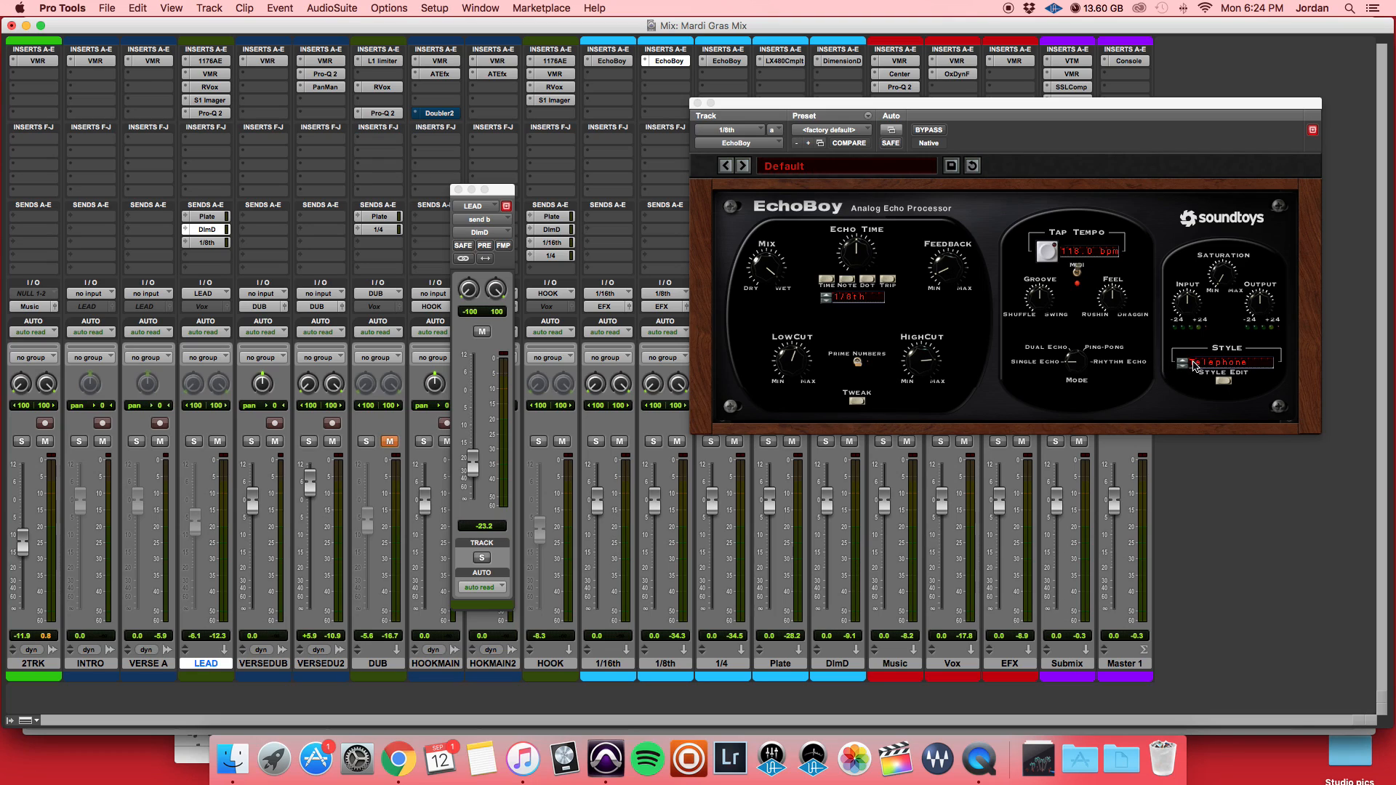
{"action": "left_click", "coordinate": [698, 104]}
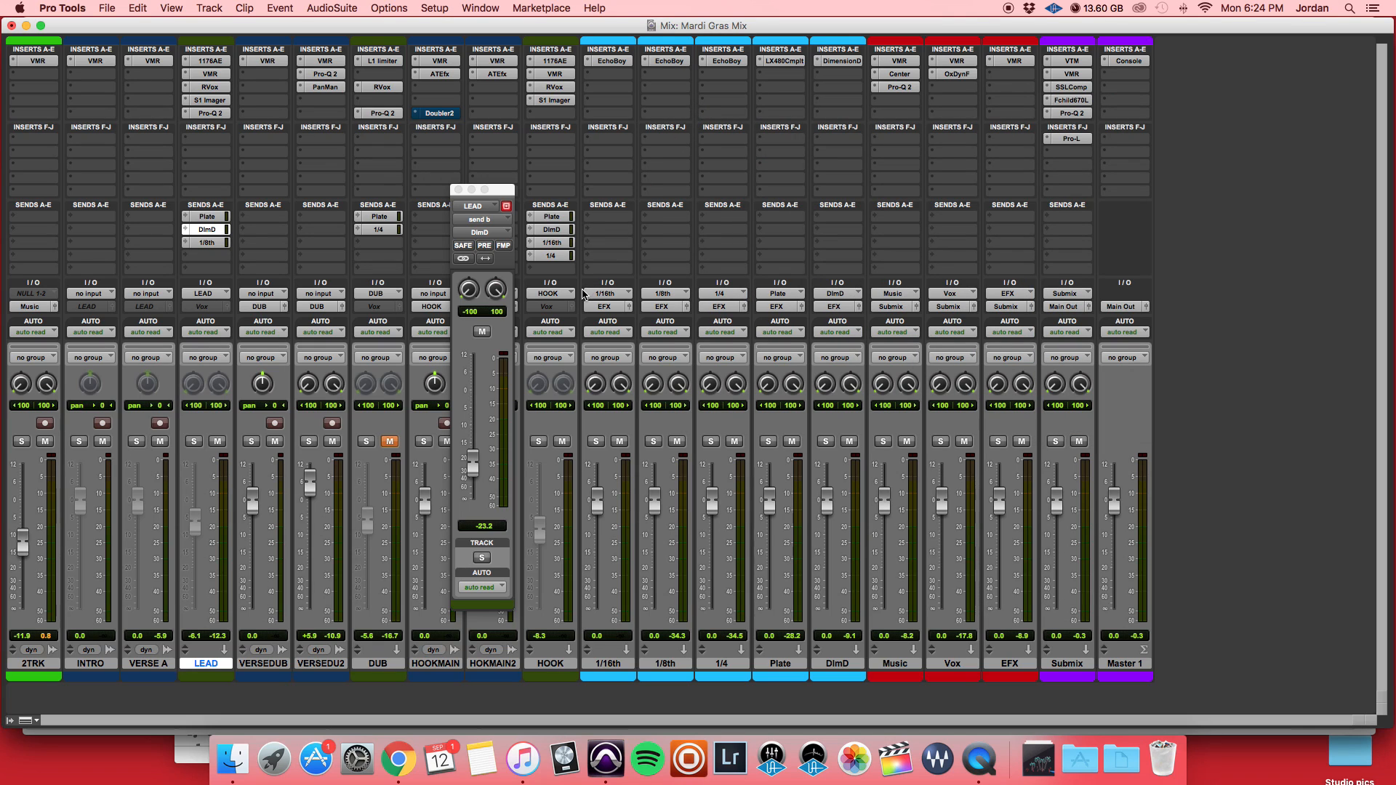
- Return to the Edit window, locate the HOOK MAIN clips, and play the hook from bar 25
{"action": "key", "text": "super+equal"}
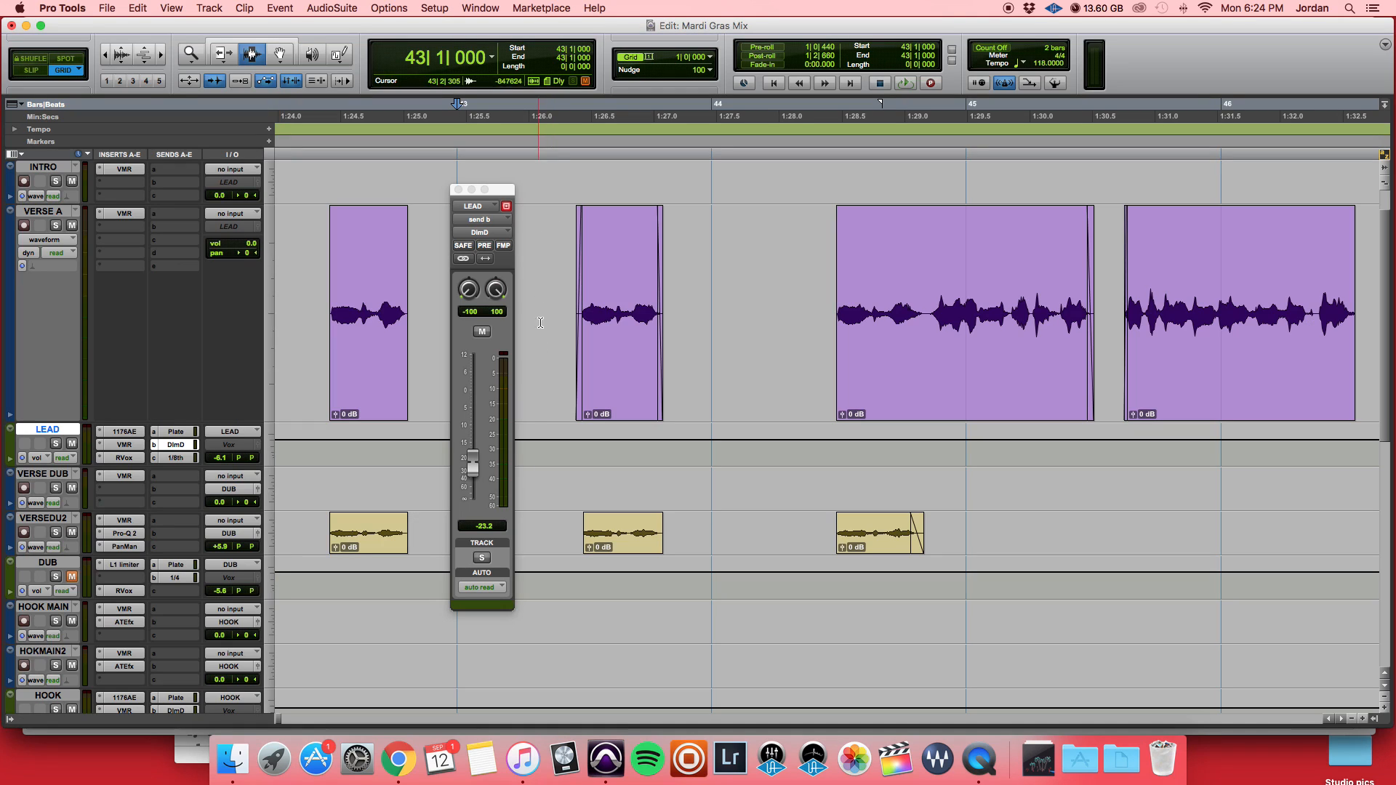
{"action": "key", "text": "r"}
{"action": "scroll", "coordinate": [431, 480], "scroll_direction": "left", "scroll_amount": 2}
{"action": "key", "text": "r"}
{"action": "scroll", "coordinate": [430, 481], "scroll_direction": "left", "scroll_amount": 10}
{"action": "left_click", "coordinate": [888, 619]}
{"action": "key", "text": "space"}
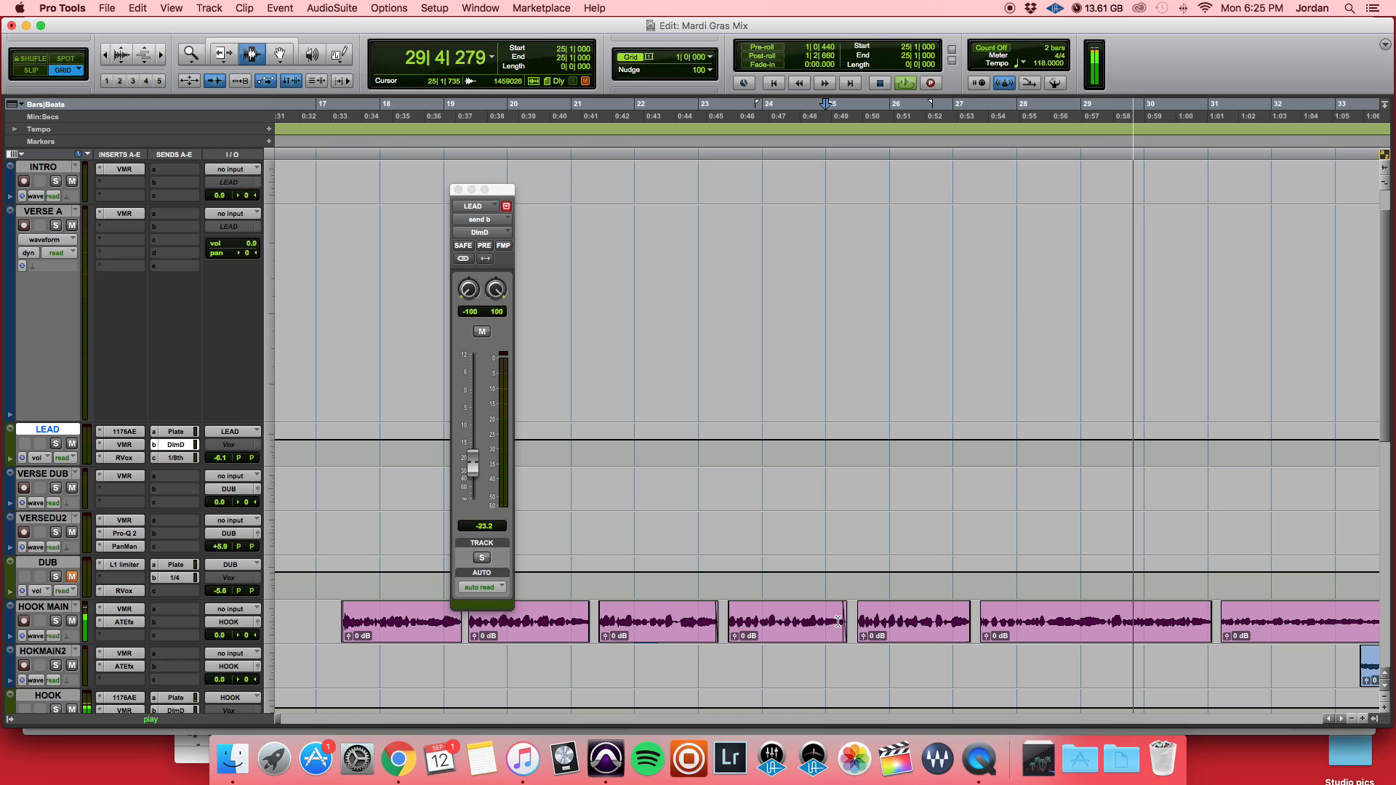
{"action": "key", "text": "space"}
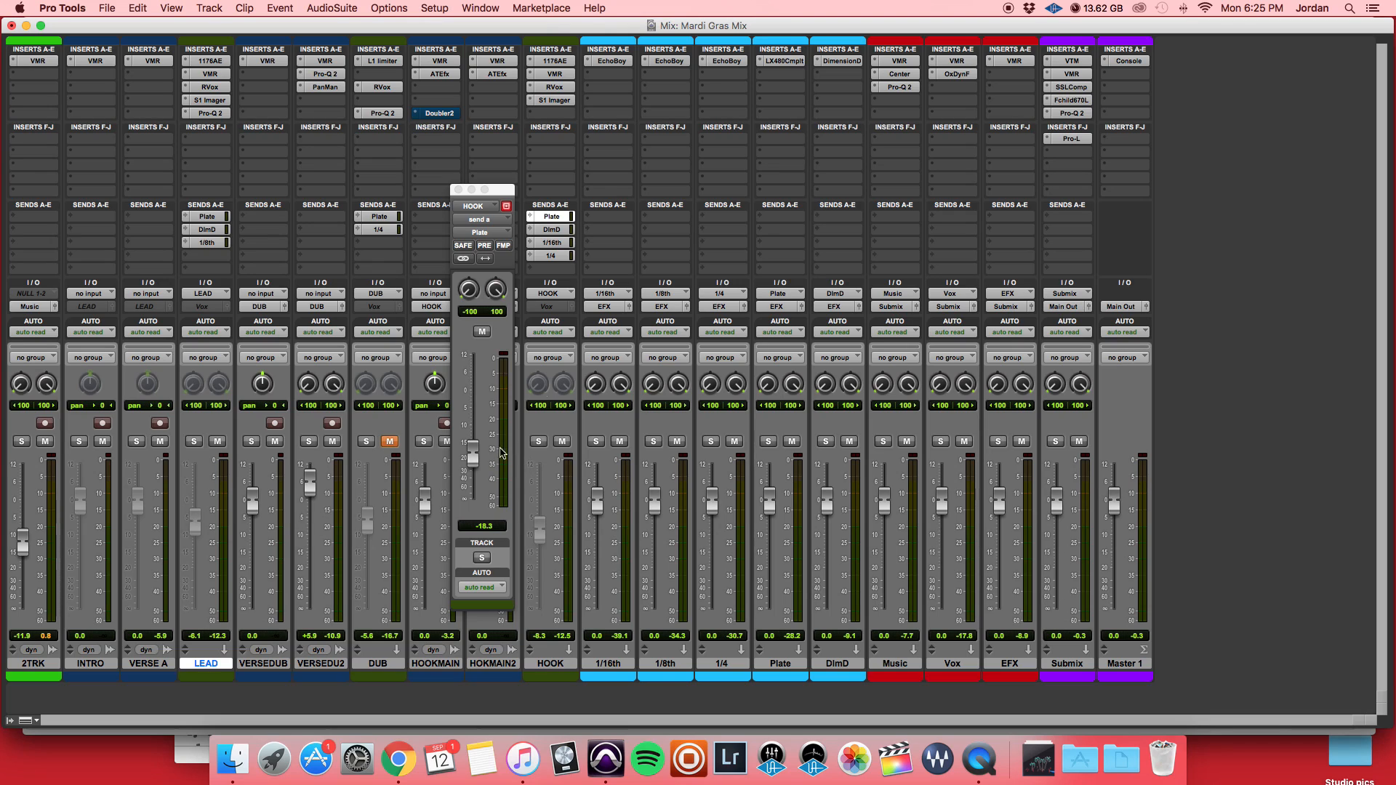
- Review HOOK's DimD send, open its 1/16th send and EchoBoy delay, and adjust the 1/16th send to about -12.5 dB during playback
{"action": "left_click", "coordinate": [551, 232]}
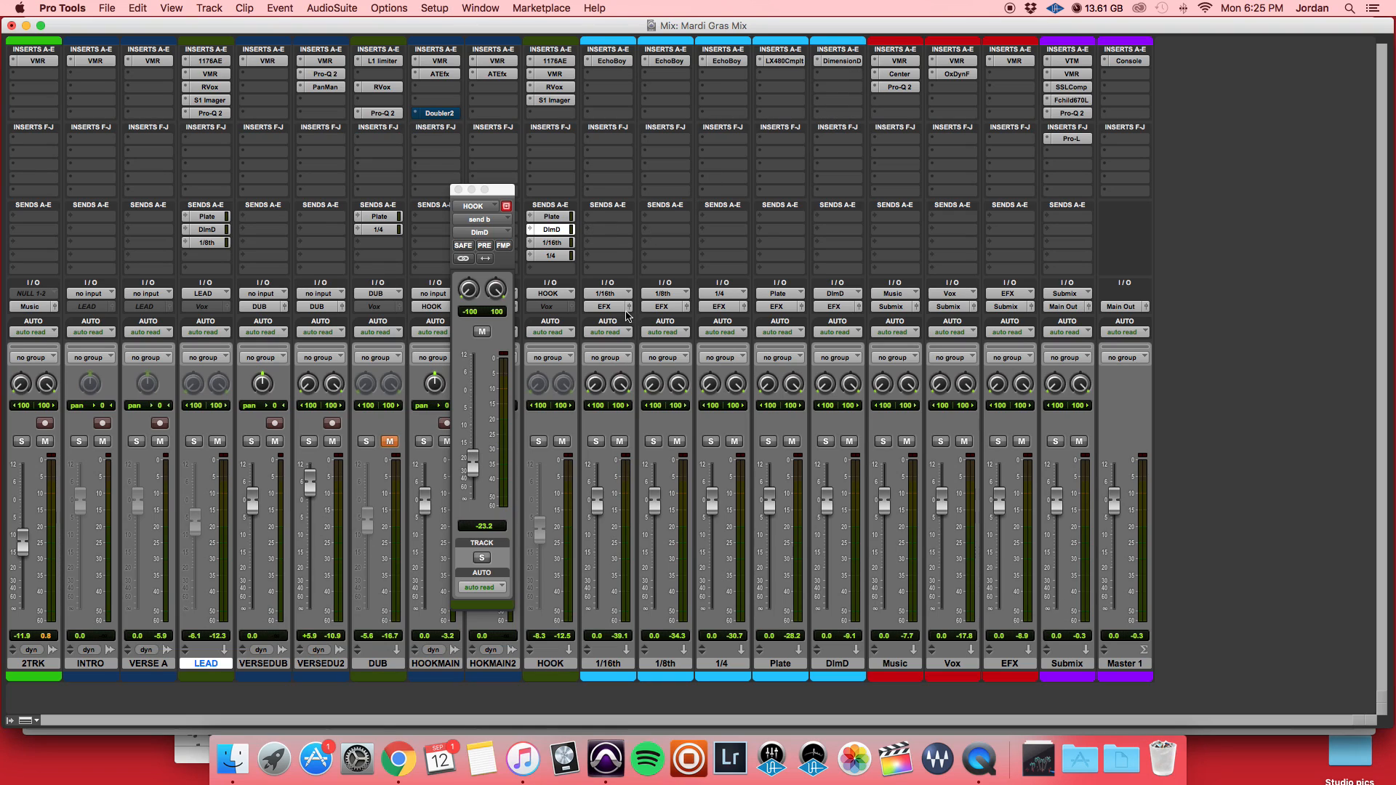
{"action": "left_click", "coordinate": [551, 243]}
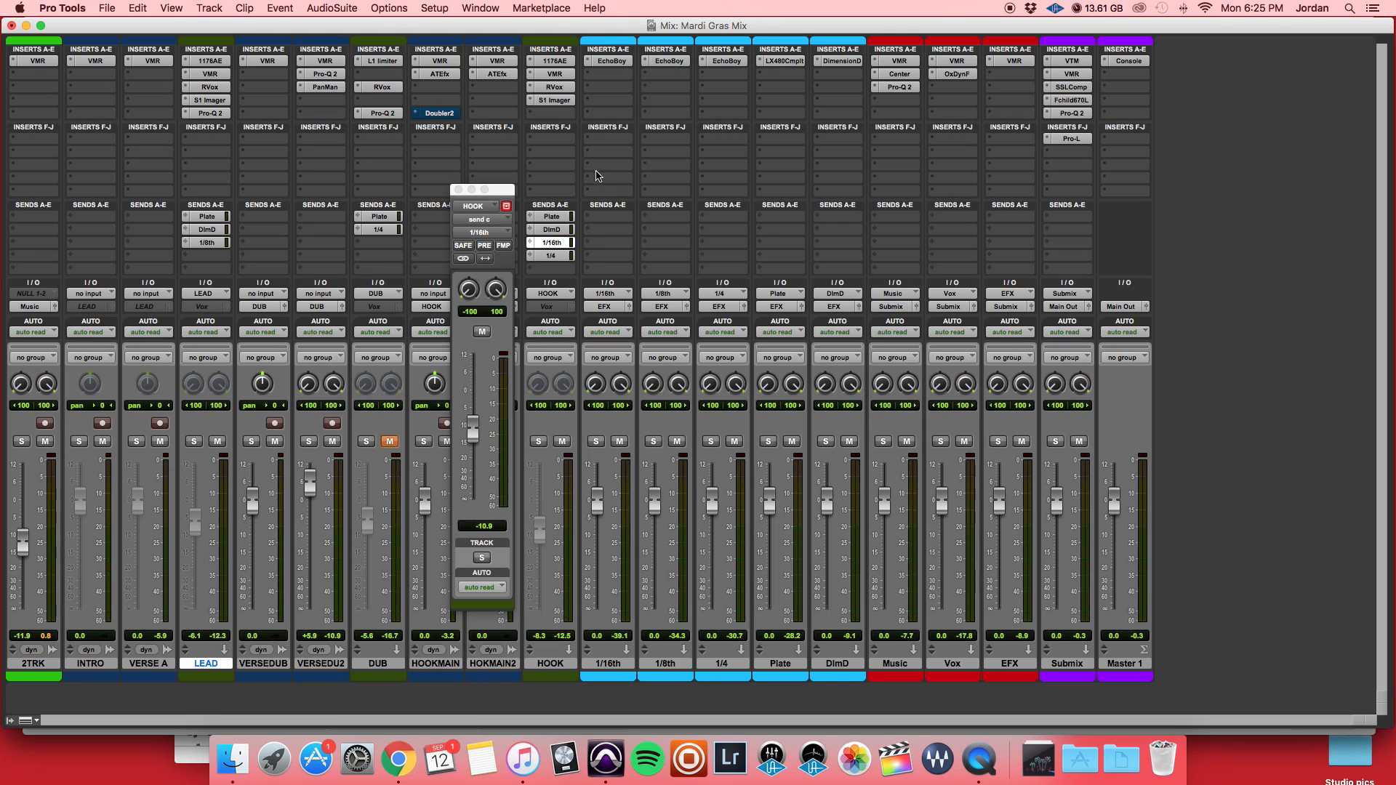
{"action": "left_click", "coordinate": [611, 61]}
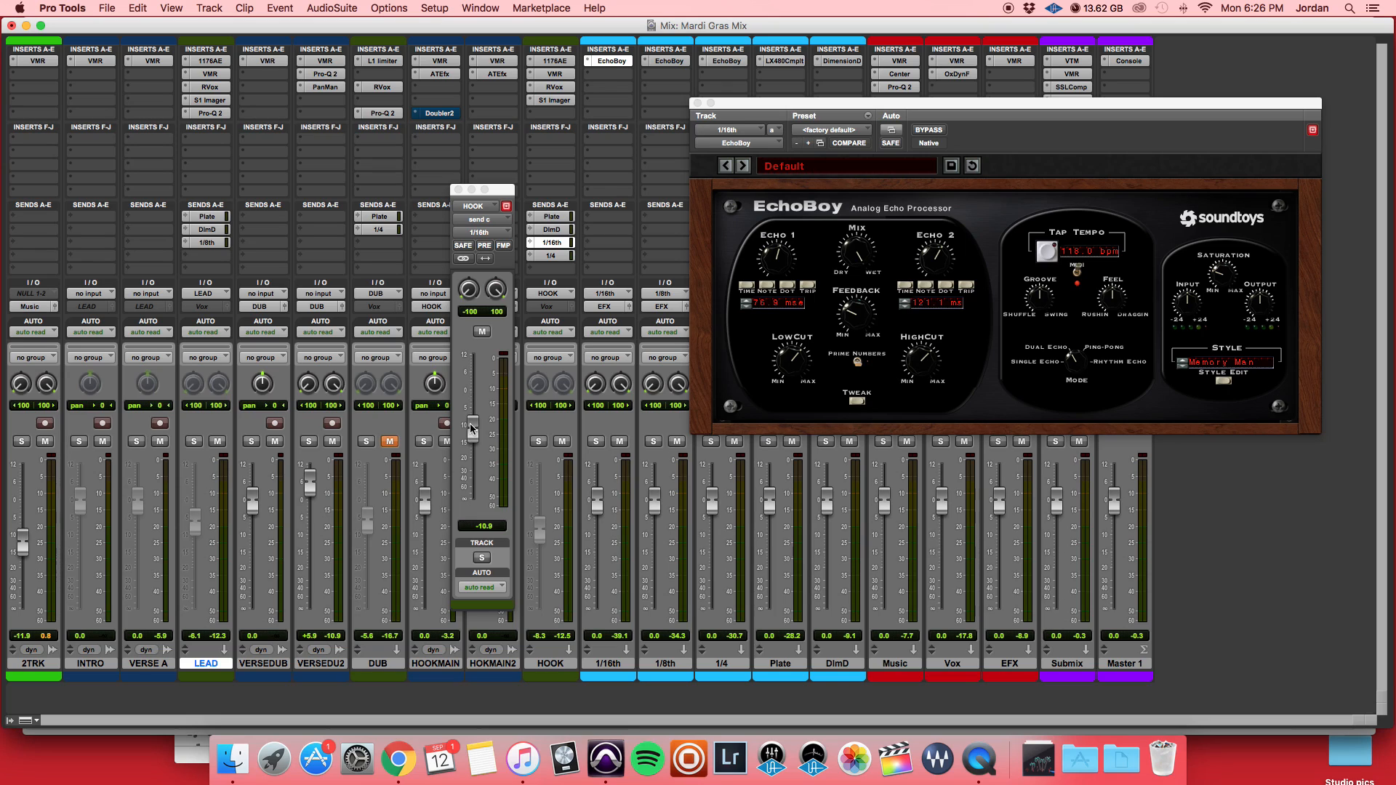
{"action": "key", "text": "space"}
{"action": "left_click_drag", "start_coordinate": [470, 429], "coordinate": [468, 356]}
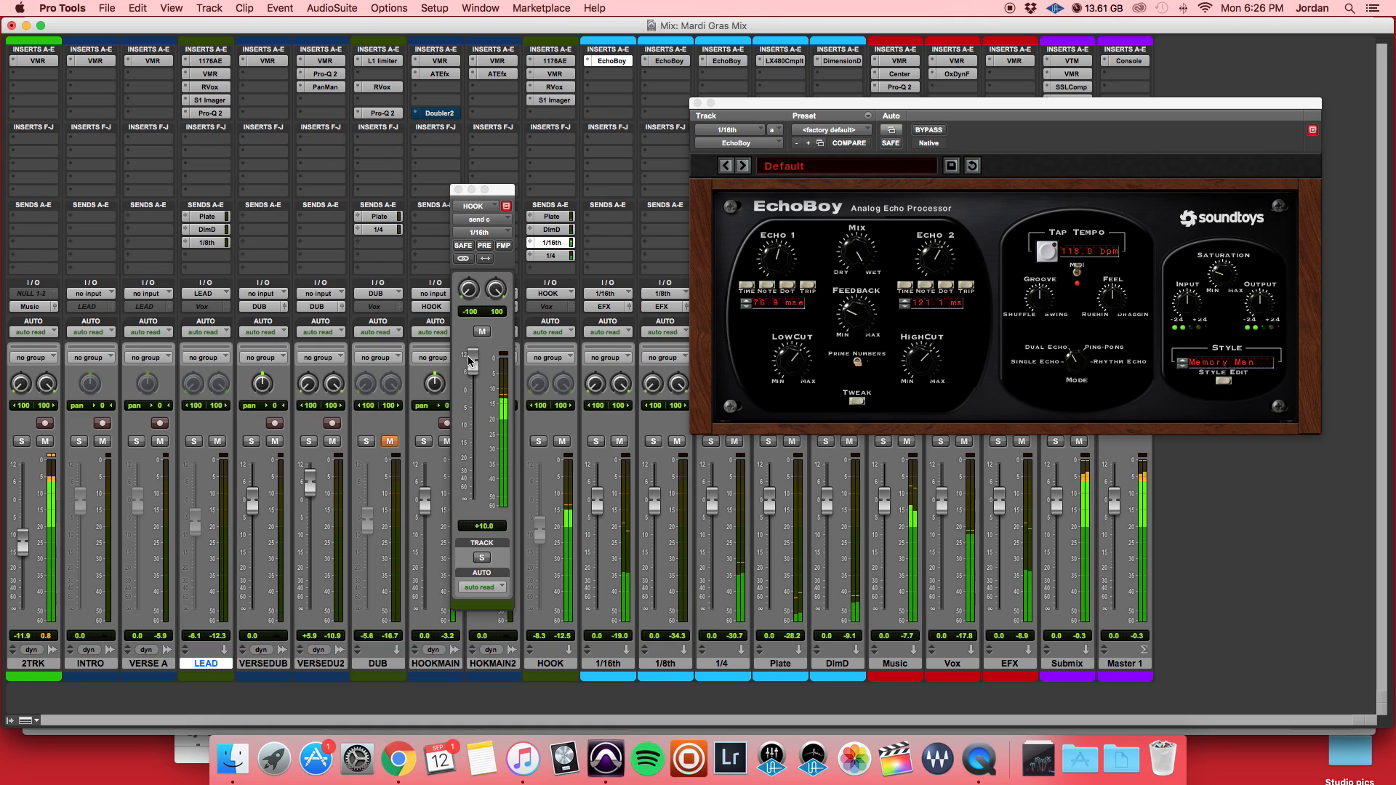
{"action": "left_click_drag", "start_coordinate": [468, 356], "coordinate": [463, 434]}
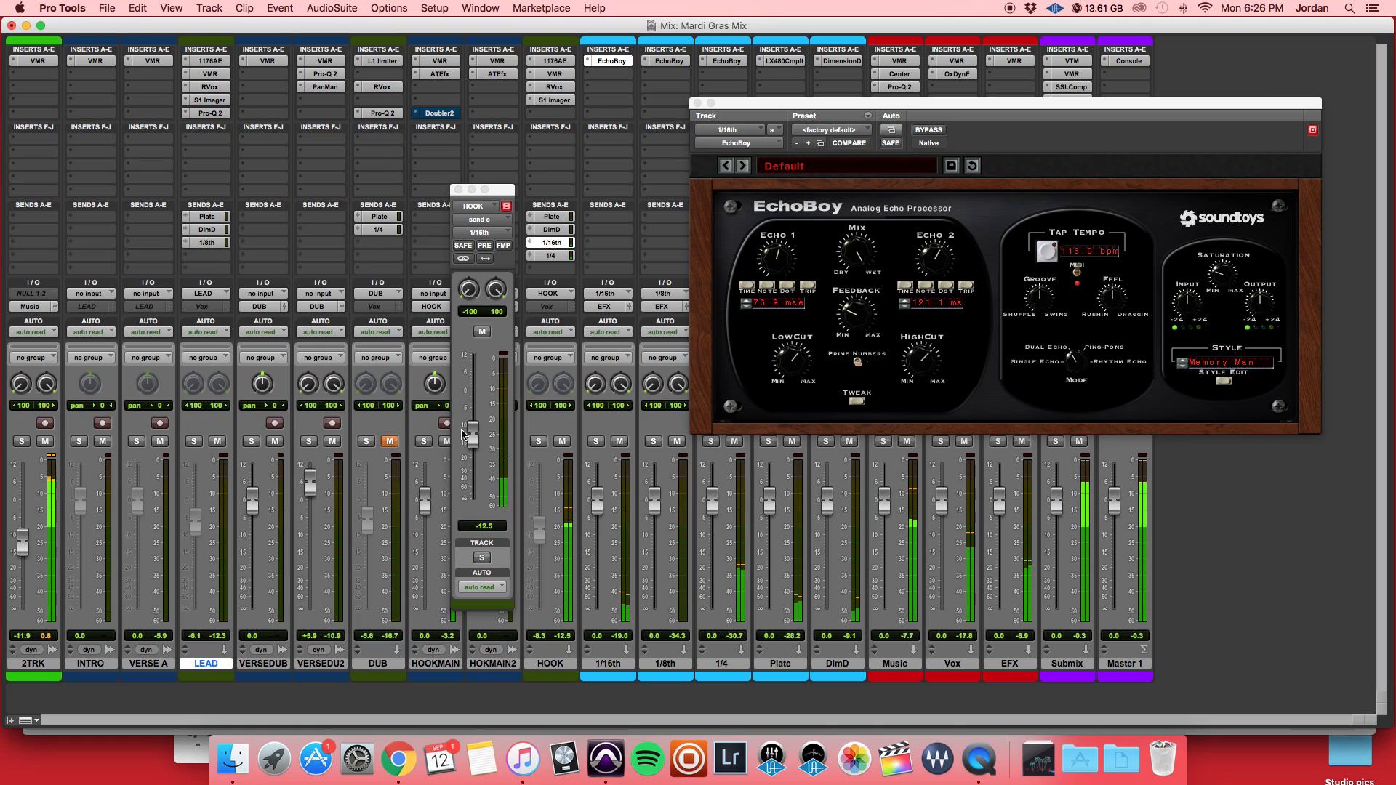
{"action": "key", "text": "space"}
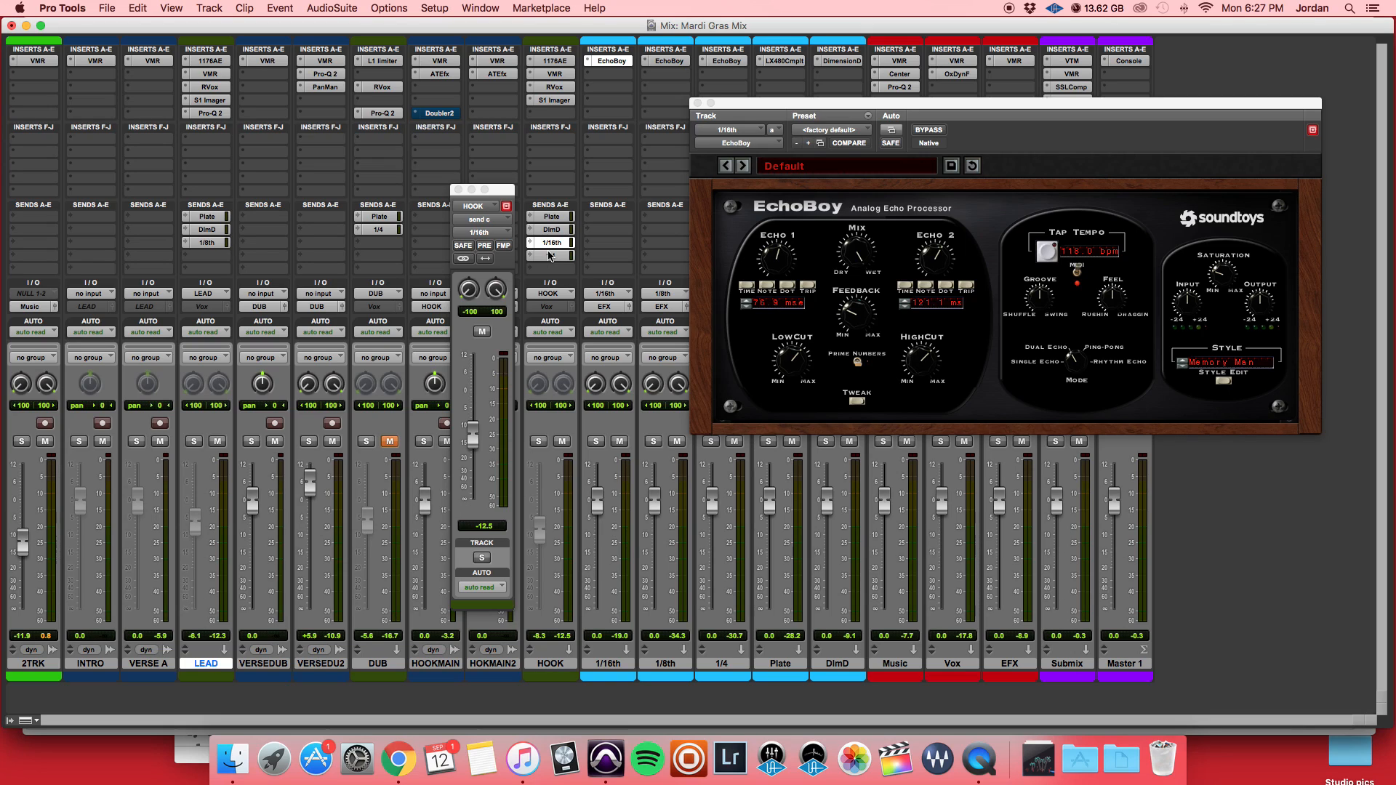
- Open HOOK's 1/4 send and the EchoBoy on the 1/4 return, and adjust the send to about -4.6 dB during playback
{"action": "left_click", "coordinate": [550, 255]}
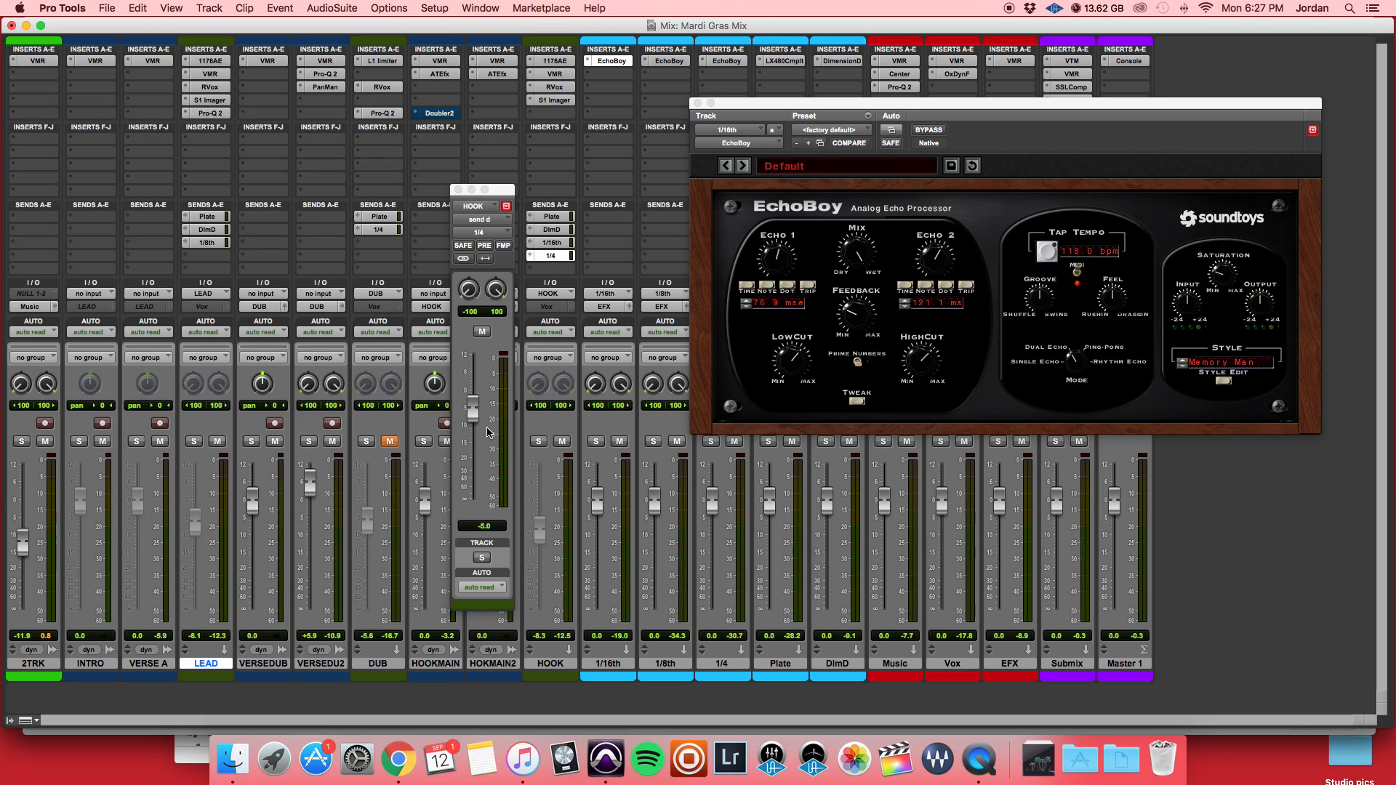
{"action": "left_click", "coordinate": [713, 62]}
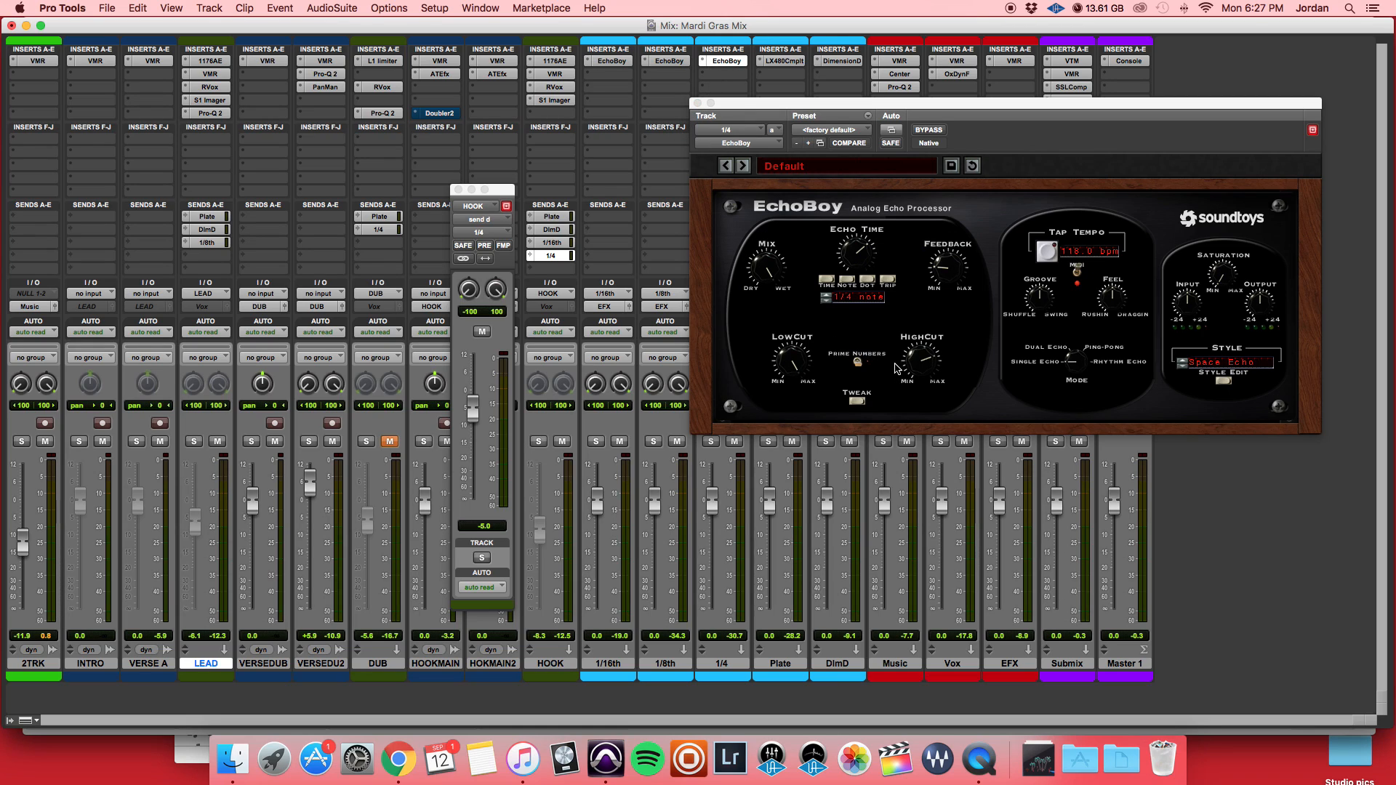
{"action": "mouse_move", "coordinate": [476, 414]}
{"action": "left_mouse_down"}
{"action": "mouse_move", "coordinate": [474, 356]}
{"action": "mouse_move", "coordinate": [472, 411]}
{"action": "left_mouse_up"}
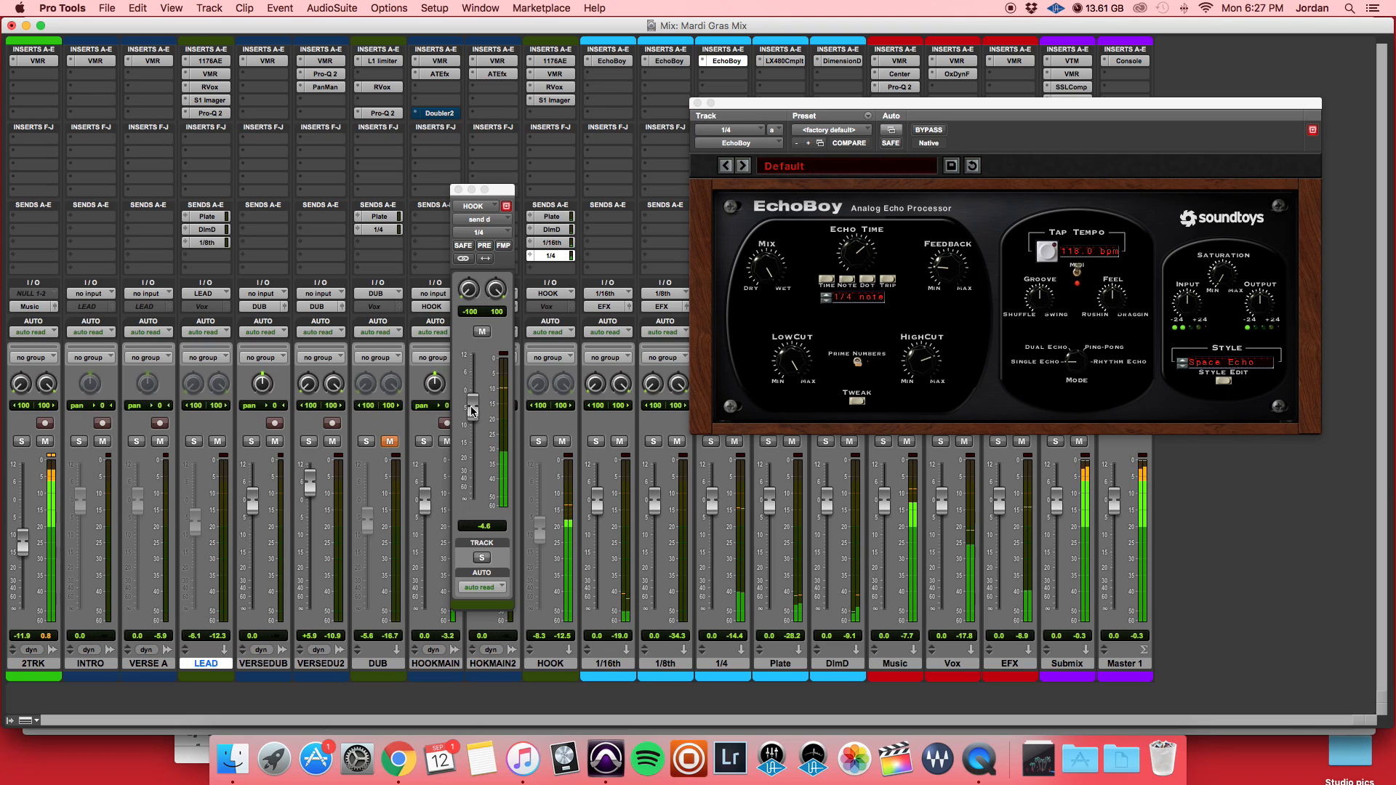